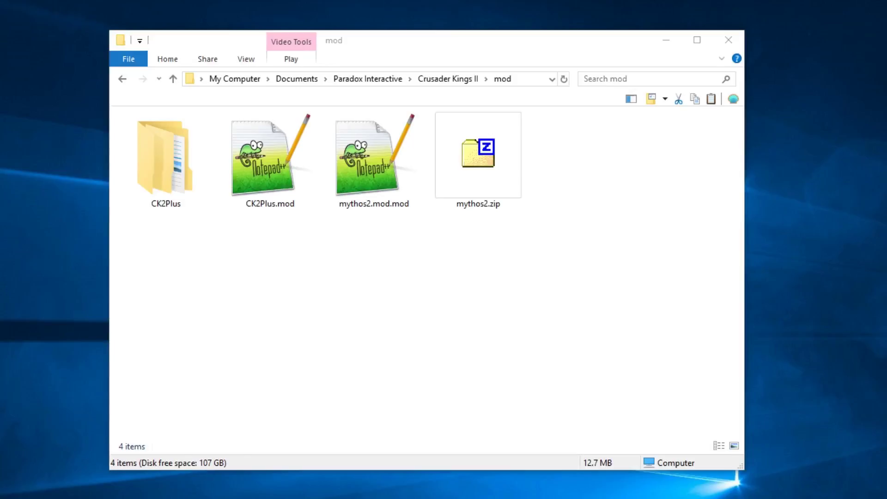
- Select mythos2.mod.mod and bring up its Open with menu to choose Notepad
{"action": "left_click", "coordinate": [374, 159]}
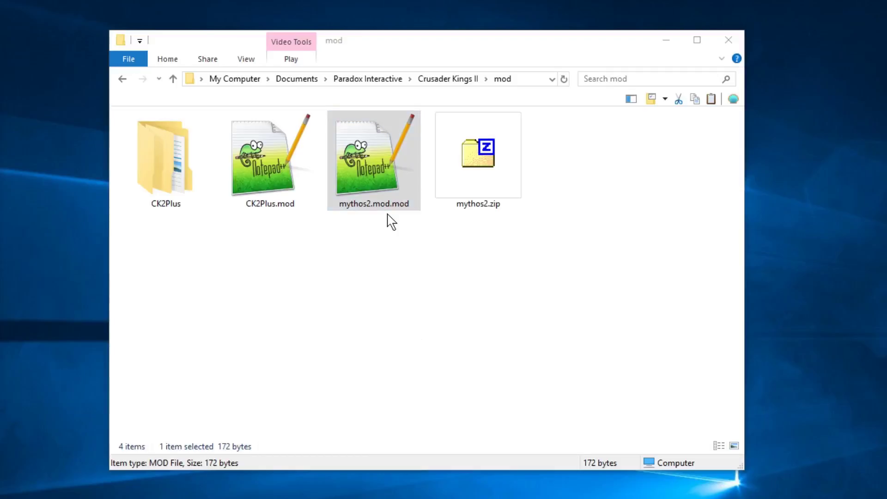
{"action": "right_click", "coordinate": [367, 162]}
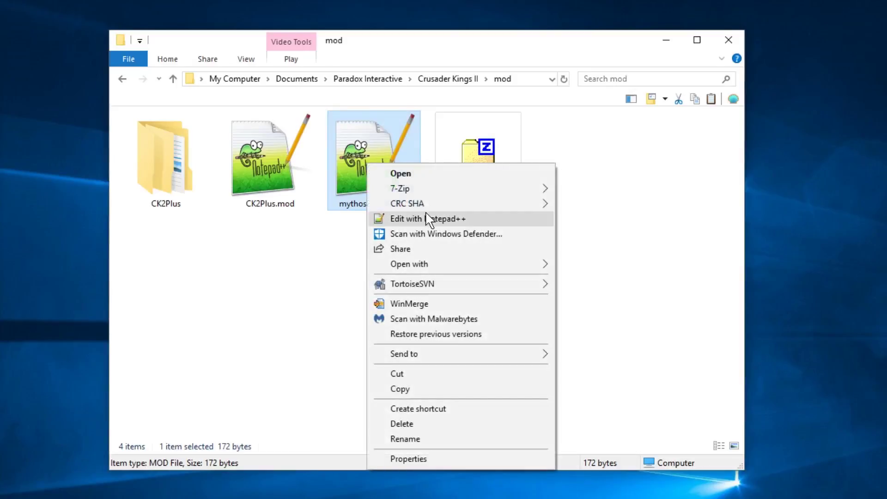
{"action": "left_click", "coordinate": [323, 243]}
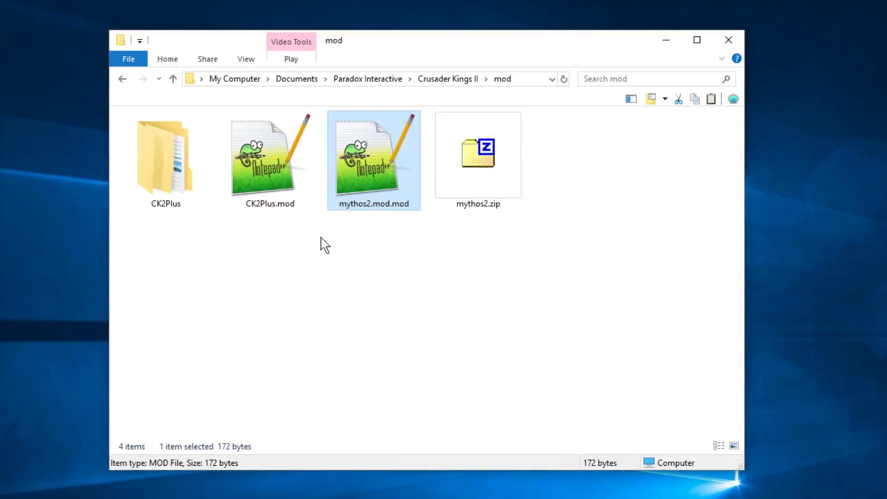
{"action": "left_click", "coordinate": [378, 186]}
{"action": "right_click", "coordinate": [369, 259]}
{"action": "mouse_move", "coordinate": [479, 282]}
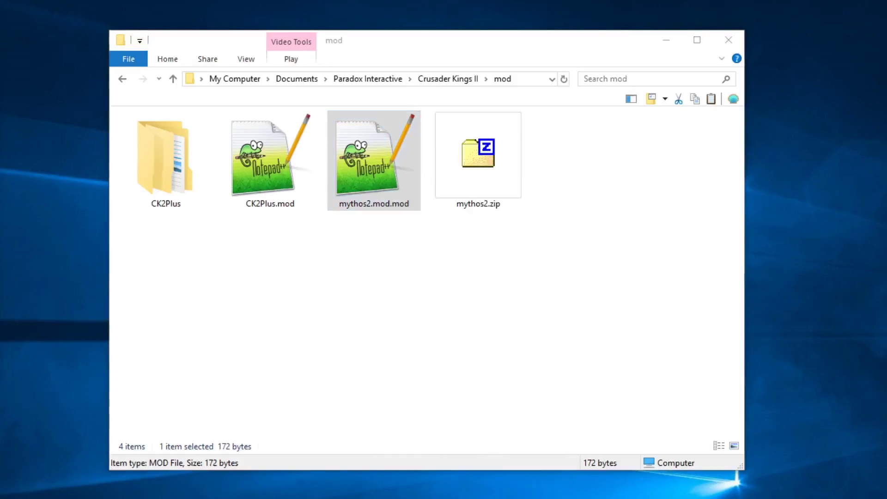
- Turn off Word Wrap and widen Notepad, then close it so mythos2.mod.mod opens in Notepad++
{"action": "left_click_drag", "start_coordinate": [469, 204], "coordinate": [459, 150]}
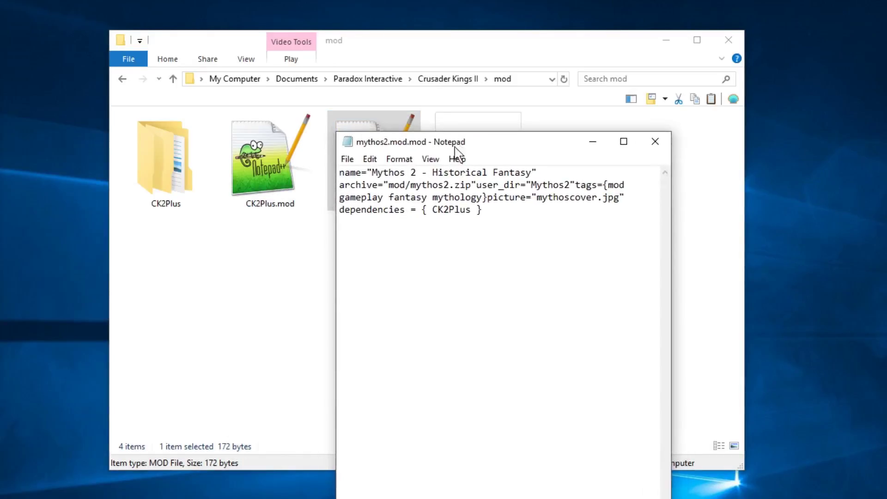
{"action": "left_click", "coordinate": [399, 159]}
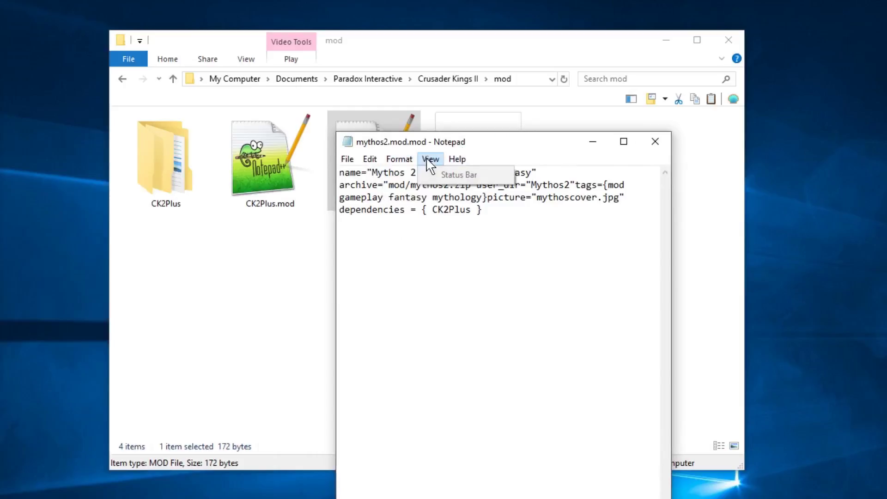
{"action": "left_click", "coordinate": [416, 172]}
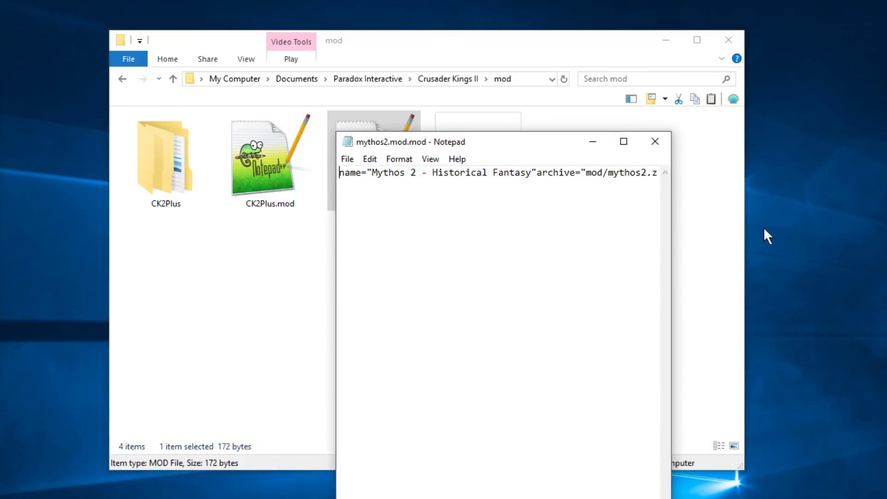
{"action": "left_click_drag", "start_coordinate": [671, 226], "coordinate": [505, 221]}
{"action": "left_click", "coordinate": [480, 141]}
{"action": "key", "text": "Return"}
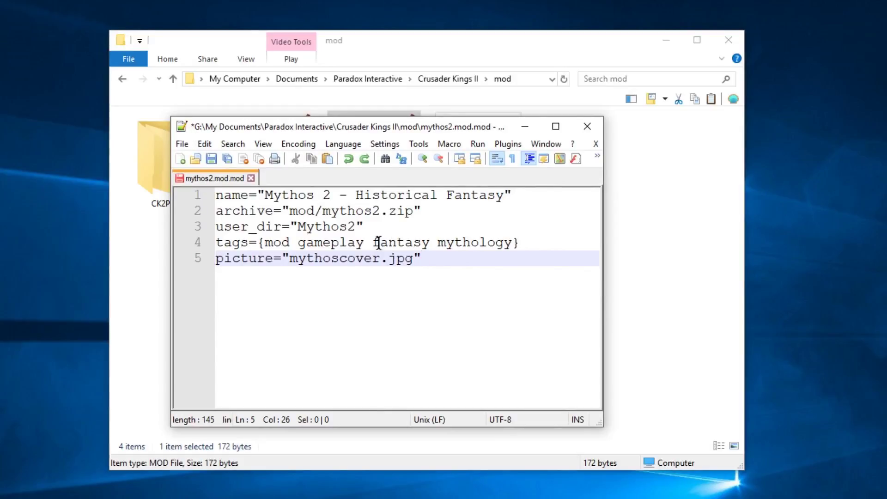
- Add the line dependencies = { CK2Plus } as line 6 of mythos2.mod.mod
{"action": "key", "text": "Return"}
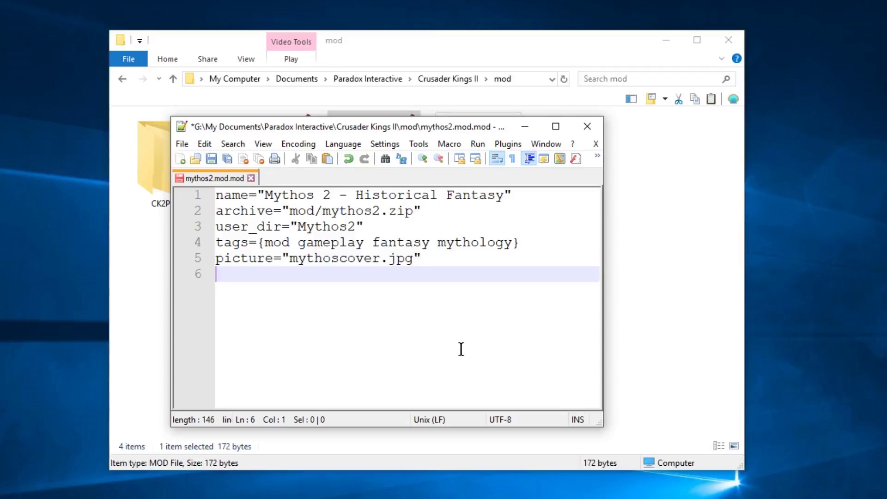
{"action": "left_click", "coordinate": [406, 329]}
{"action": "type", "text": "dependencies = { CK2Plus }"}
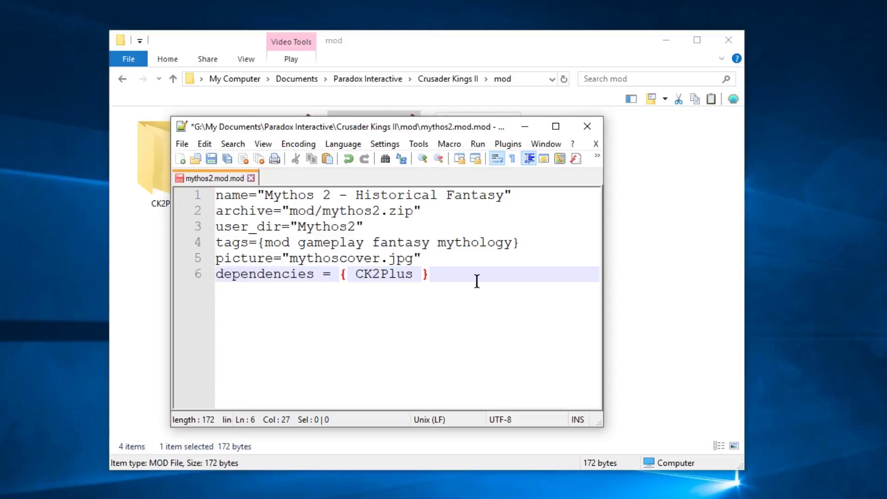
{"action": "left_click_drag", "start_coordinate": [224, 274], "coordinate": [426, 357]}
{"action": "left_click", "coordinate": [425, 356]}
{"action": "key", "text": "Left"}
{"action": "key", "text": "Left"}
{"action": "key", "text": "Left"}
{"action": "key", "text": "Left"}
{"action": "key", "text": "Left"}
{"action": "key", "text": "Left"}
{"action": "key", "text": "Left"}
{"action": "key", "text": "End"}
{"action": "key", "text": "Left"}
{"action": "key", "text": "Left"}
{"action": "key", "text": "Left"}
{"action": "key", "text": "shift+Right"}
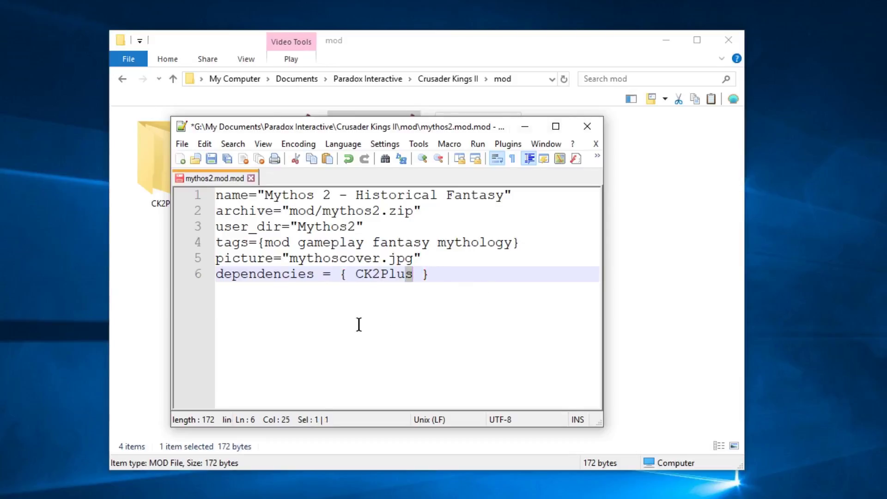
{"action": "left_click", "coordinate": [388, 215]}
{"action": "left_click", "coordinate": [472, 276]}
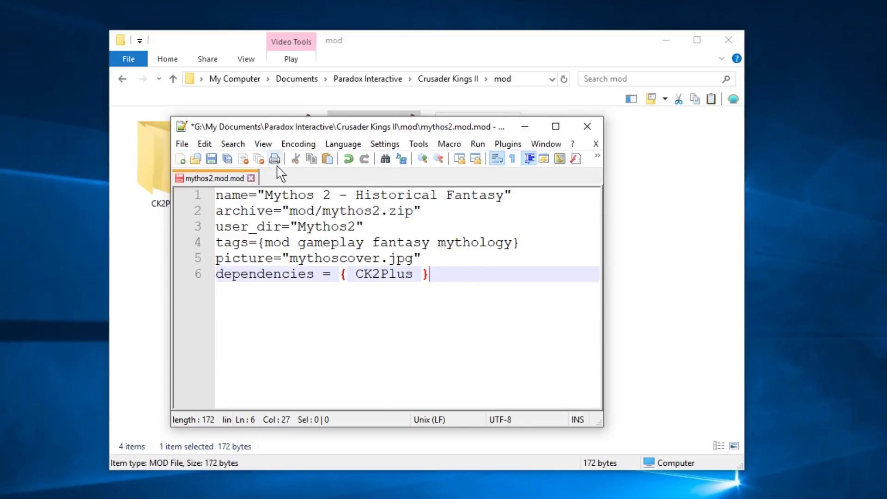
- Save the edited mod file and close Notepad++
{"action": "key", "text": "ctrl+s"}
{"action": "left_click", "coordinate": [587, 126]}
{"action": "left_click", "coordinate": [359, 388]}
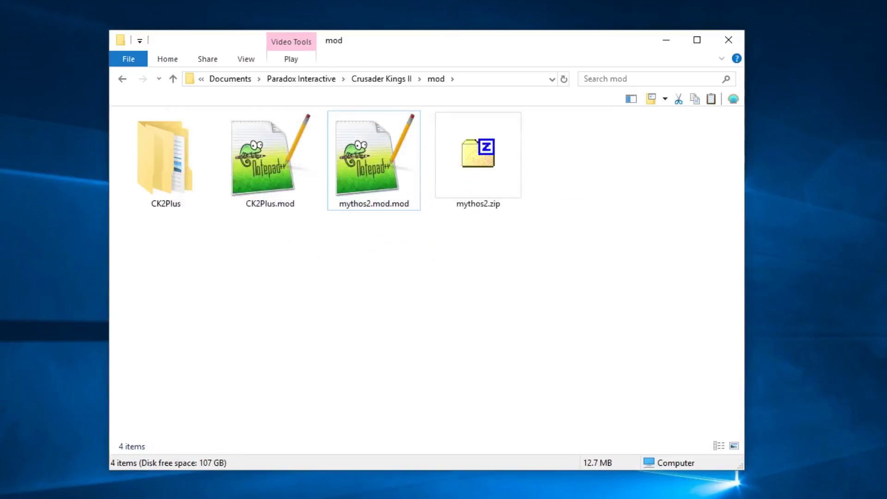
- Select mythos2.zip and bring up its context menu to reach the 7-Zip Open archive command
{"action": "left_click", "coordinate": [467, 167]}
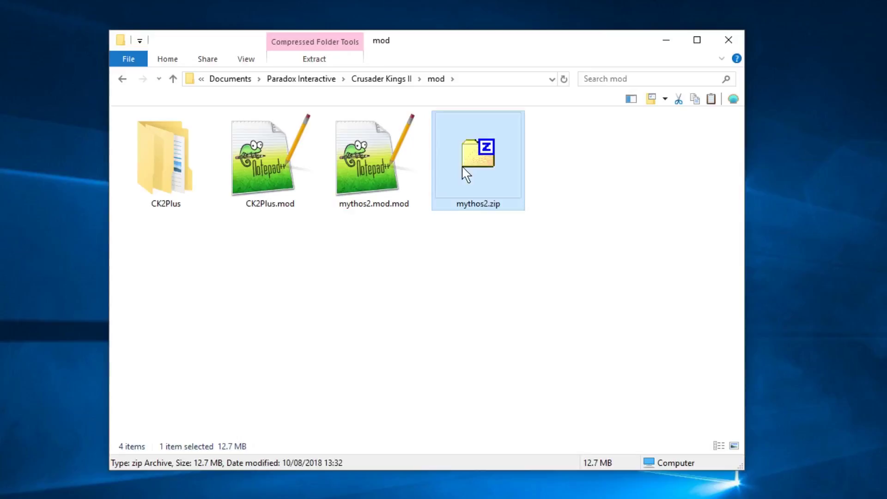
{"action": "right_click", "coordinate": [463, 167]}
- Open mythos2.zip in 7-Zip and delete 00_scripted_triggers.txt from common\scripted_triggers
{"action": "left_click", "coordinate": [495, 176]}
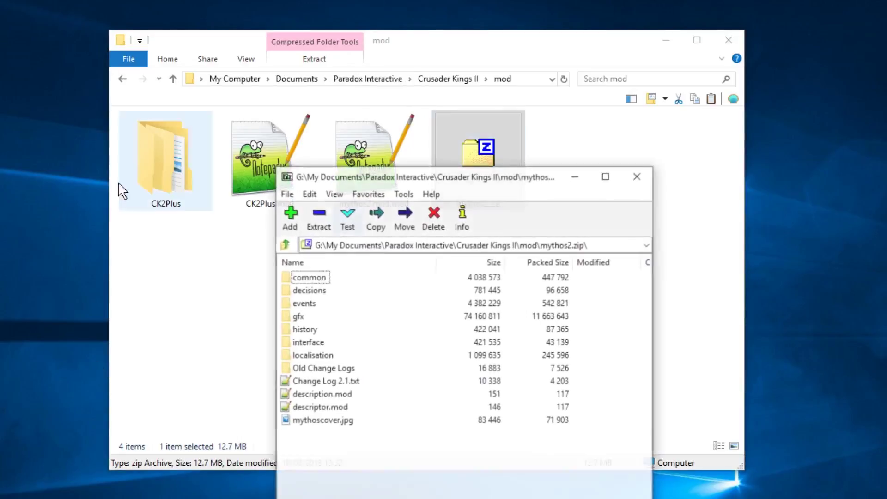
{"action": "left_click_drag", "start_coordinate": [401, 167], "coordinate": [272, 65]}
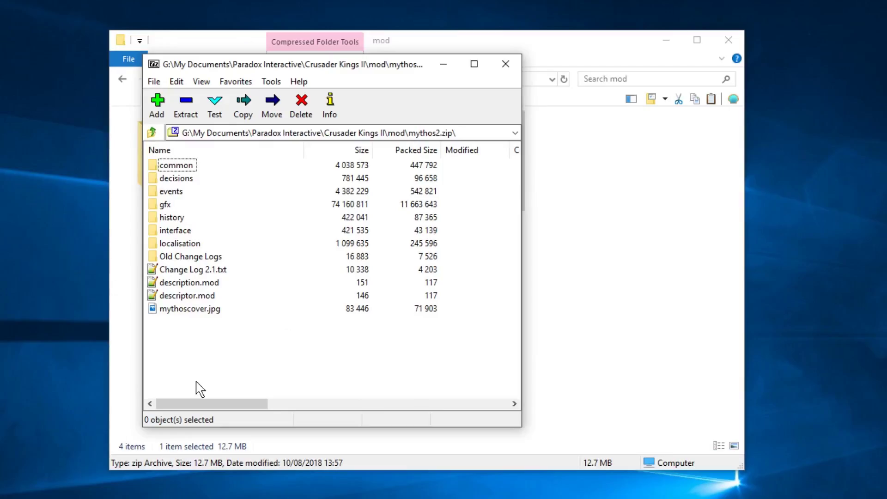
{"action": "double_click", "coordinate": [179, 165]}
{"action": "scroll", "coordinate": [182, 206], "scroll_direction": "down", "scroll_amount": 10}
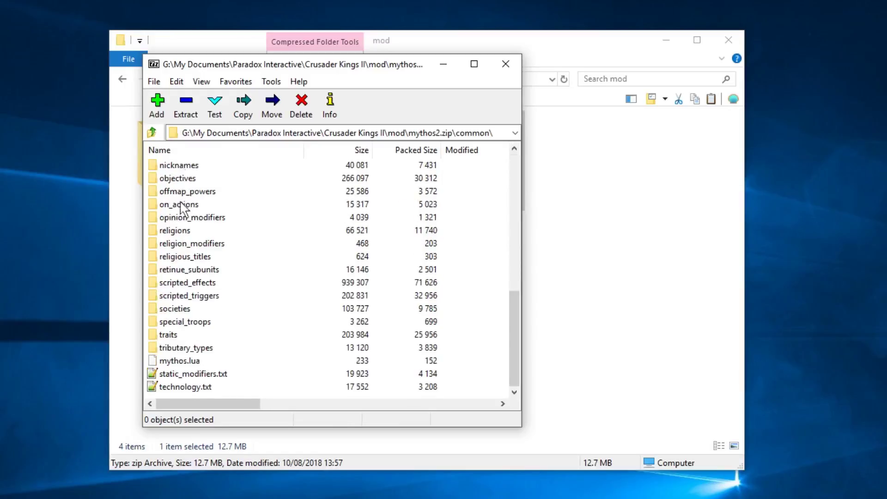
{"action": "double_click", "coordinate": [200, 298]}
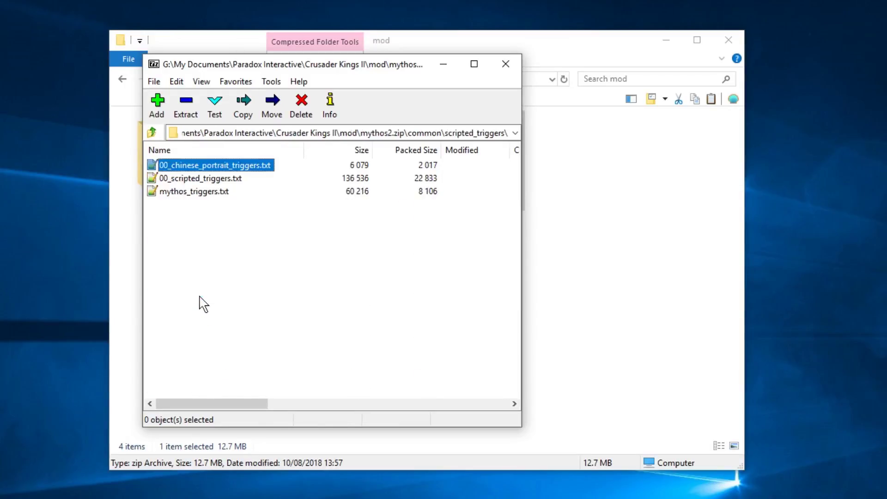
{"action": "left_click", "coordinate": [189, 179]}
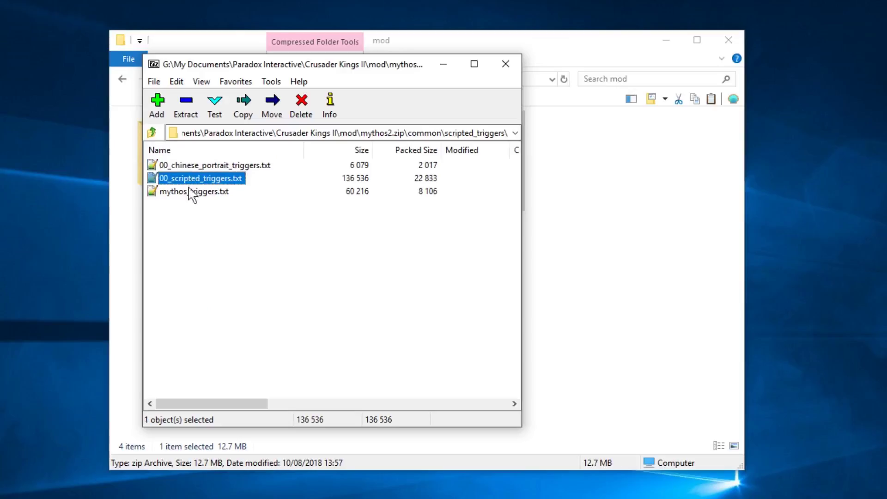
{"action": "left_click", "coordinate": [301, 105]}
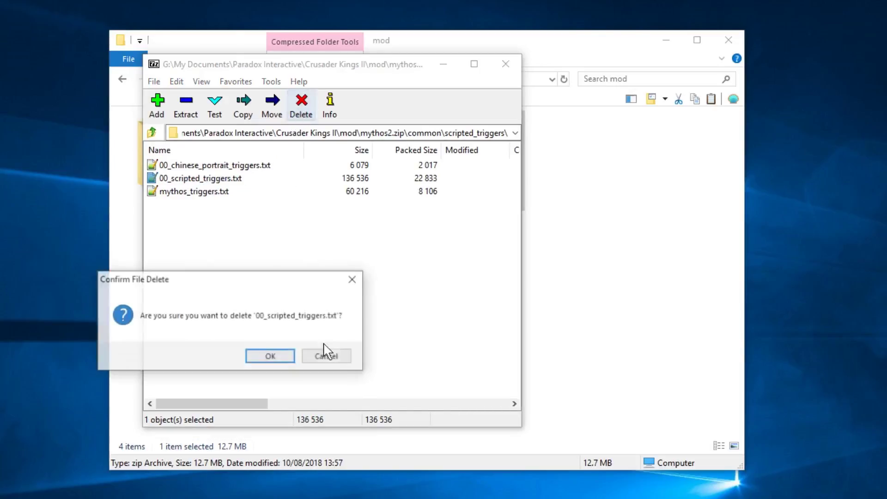
{"action": "left_click", "coordinate": [269, 355]}
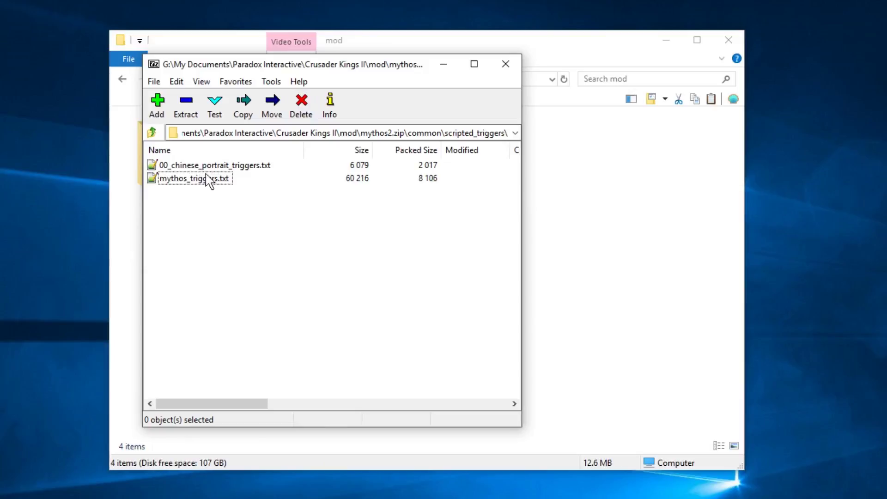
- Delete the four laws files other than mythos_laws.txt from common\laws
{"action": "left_click", "coordinate": [152, 133]}
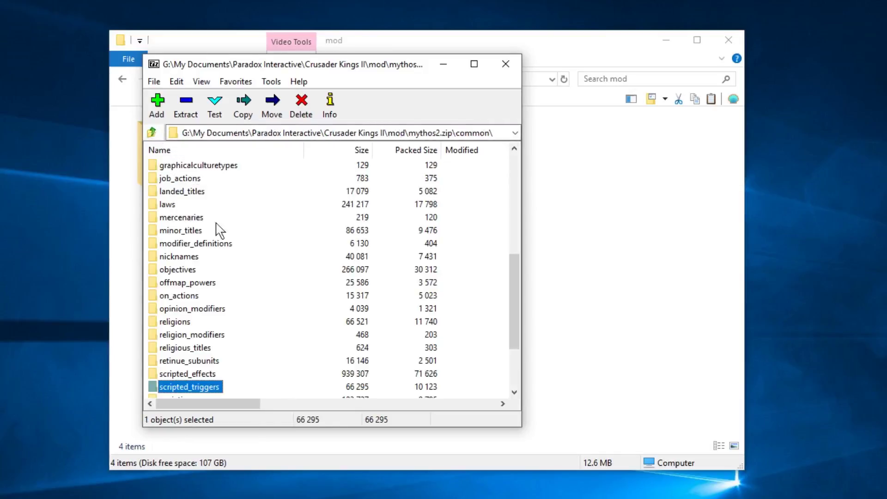
{"action": "double_click", "coordinate": [165, 202]}
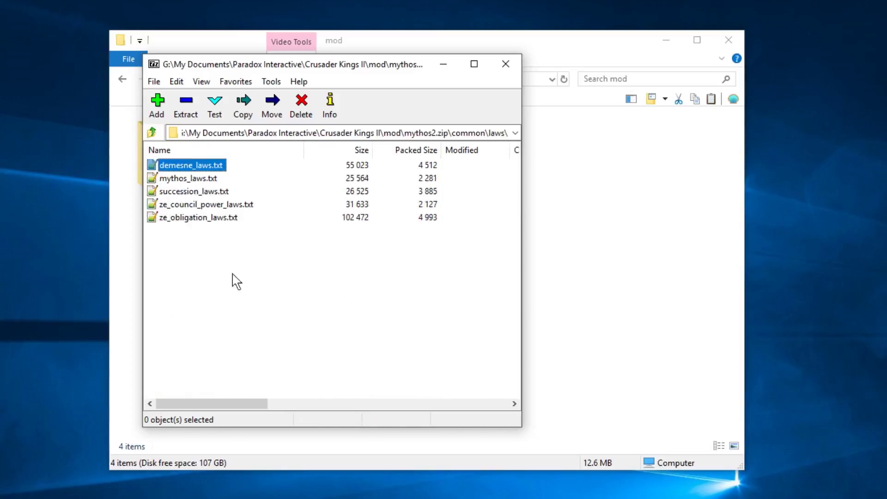
{"action": "left_click_drag", "start_coordinate": [244, 271], "coordinate": [161, 162]}
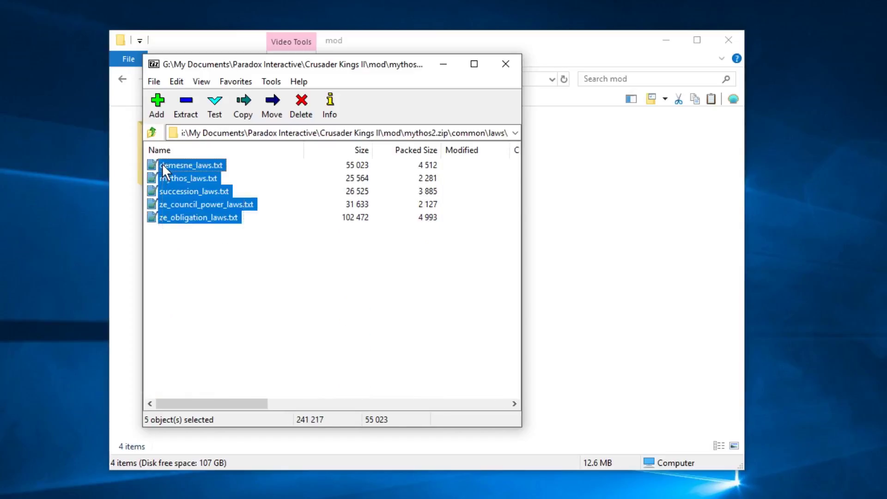
{"action": "left_click", "coordinate": [178, 180], "text": "ctrl"}
{"action": "left_click", "coordinate": [301, 107]}
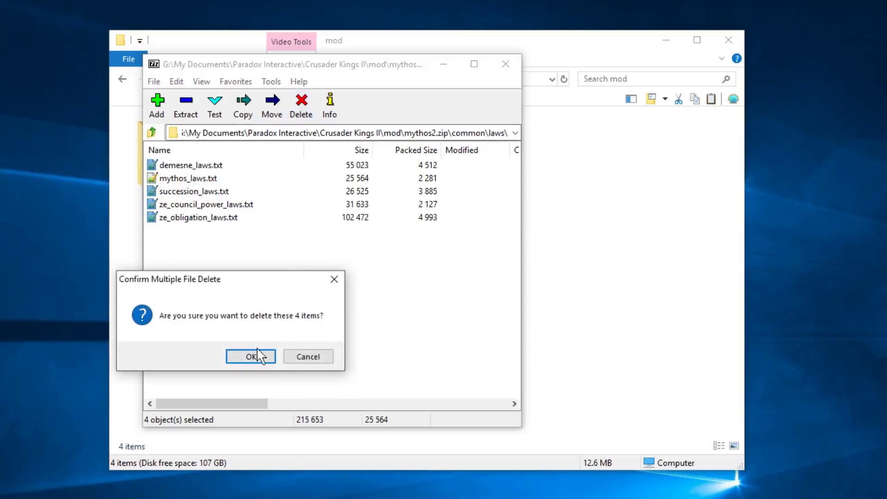
{"action": "left_click", "coordinate": [251, 356]}
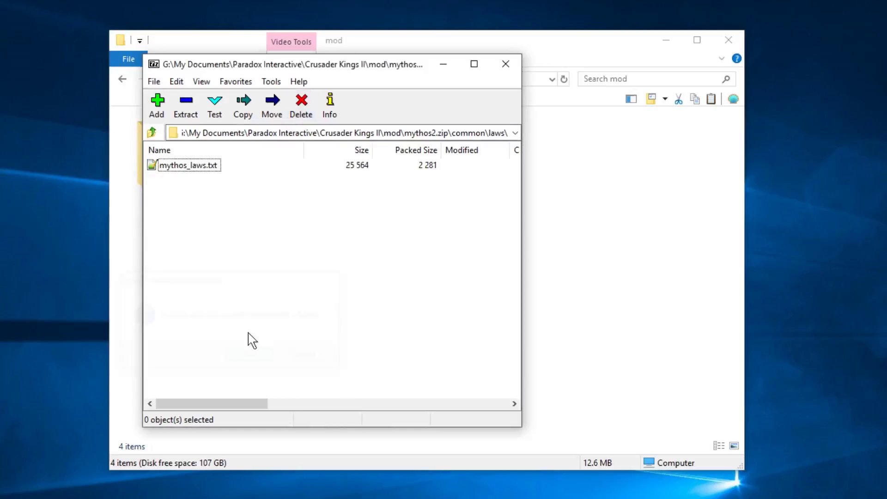
- Delete 00_cb_types.txt and 01_cb_types.txt from common\cb_types, keeping mythos_cb_types.txt
{"action": "left_click", "coordinate": [153, 133]}
{"action": "scroll", "coordinate": [199, 231], "scroll_direction": "up", "scroll_amount": 2}
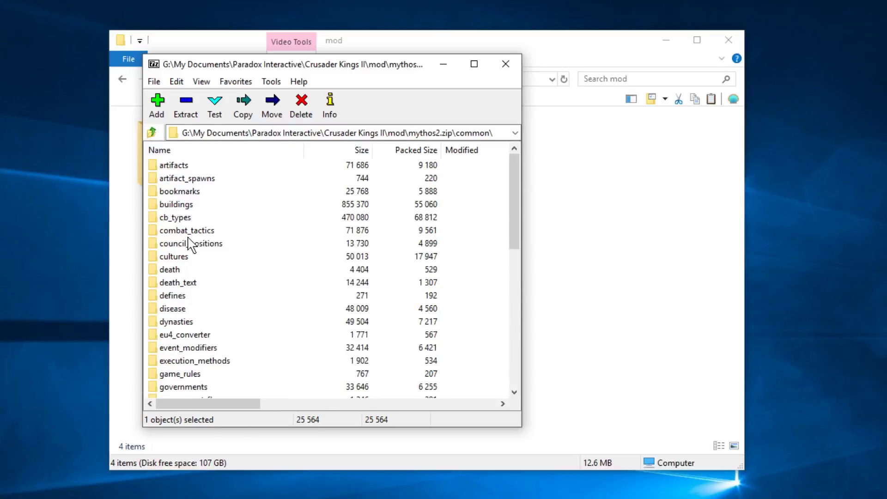
{"action": "double_click", "coordinate": [178, 219]}
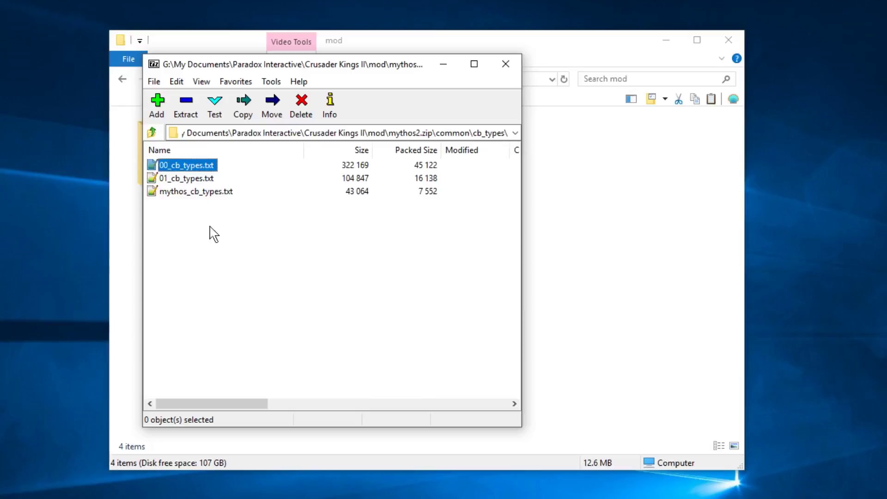
{"action": "left_click_drag", "start_coordinate": [210, 234], "coordinate": [180, 157]}
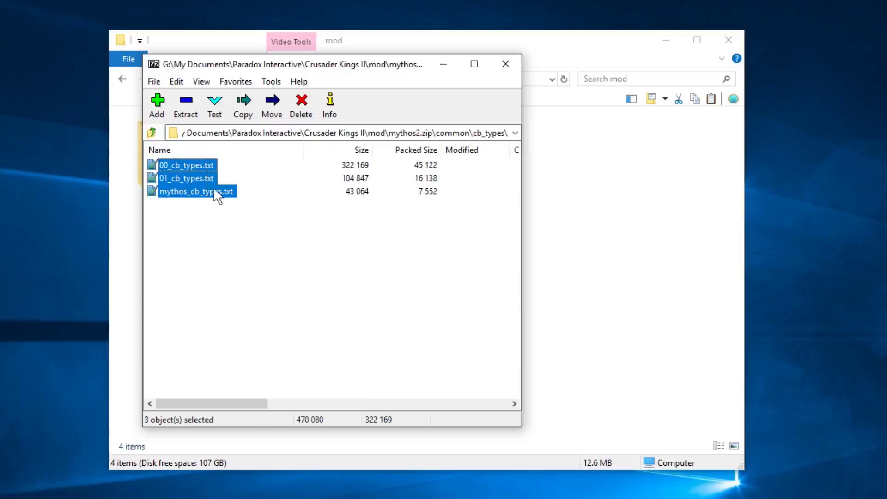
{"action": "left_click", "coordinate": [180, 193], "text": "ctrl"}
{"action": "left_click", "coordinate": [300, 107]}
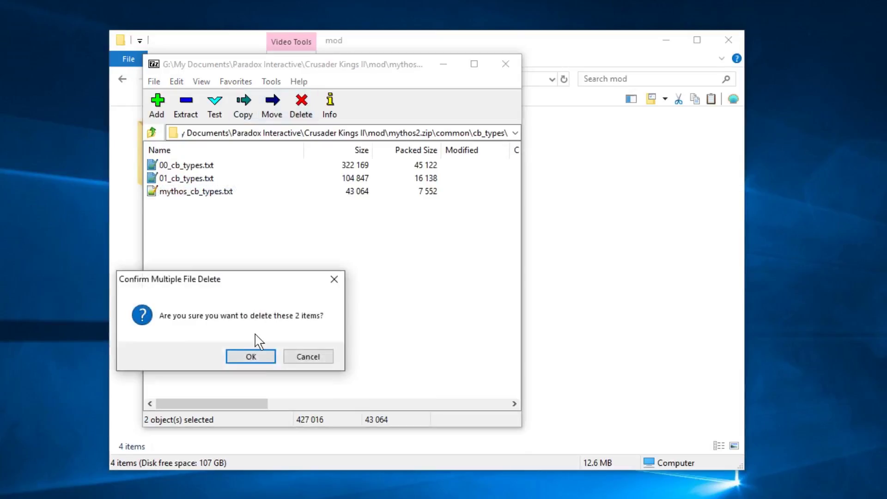
{"action": "left_click", "coordinate": [256, 353]}
- Delete 00_religions.txt from common\religions, keeping mythos_religions.txt
{"action": "left_click", "coordinate": [152, 133]}
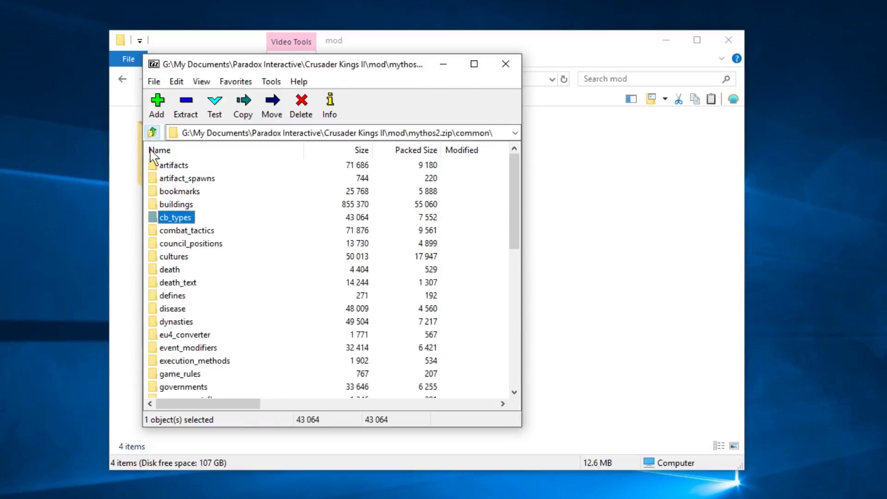
{"action": "scroll", "coordinate": [290, 240], "scroll_direction": "down", "scroll_amount": 6}
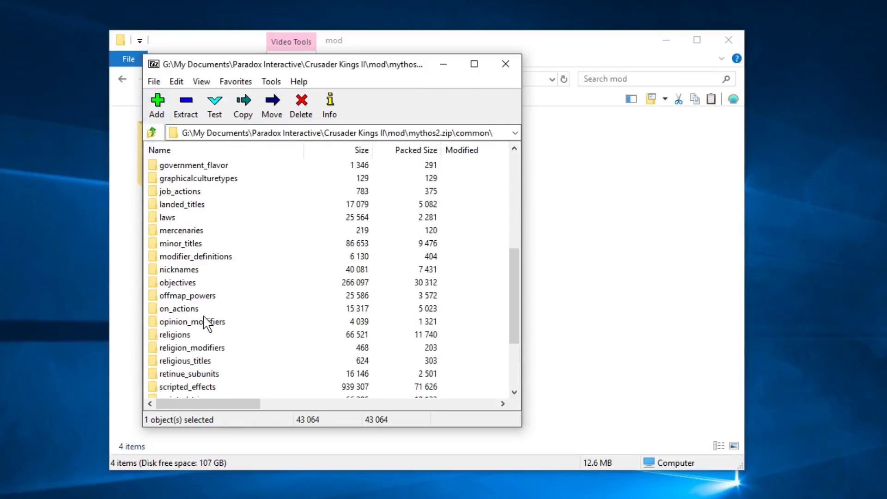
{"action": "double_click", "coordinate": [177, 335]}
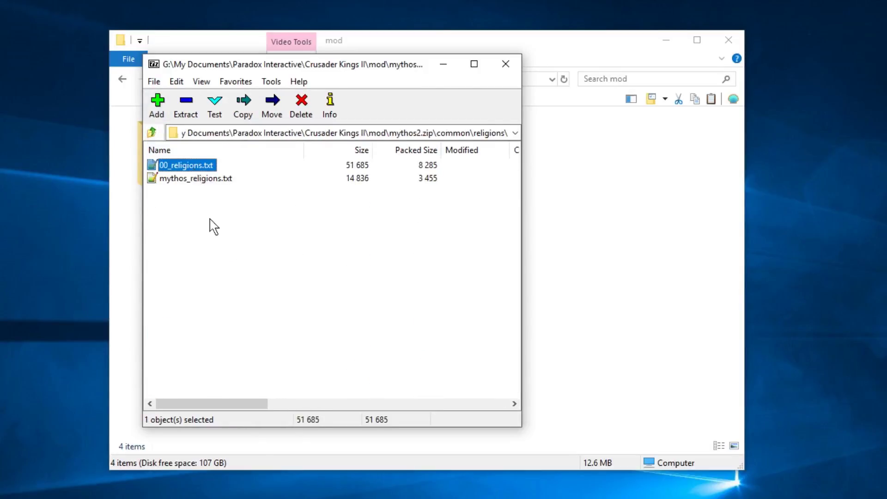
{"action": "key", "text": "F2"}
{"action": "key", "text": "Escape"}
{"action": "left_click", "coordinate": [186, 178]}
{"action": "left_click", "coordinate": [186, 165]}
{"action": "left_click", "coordinate": [301, 106]}
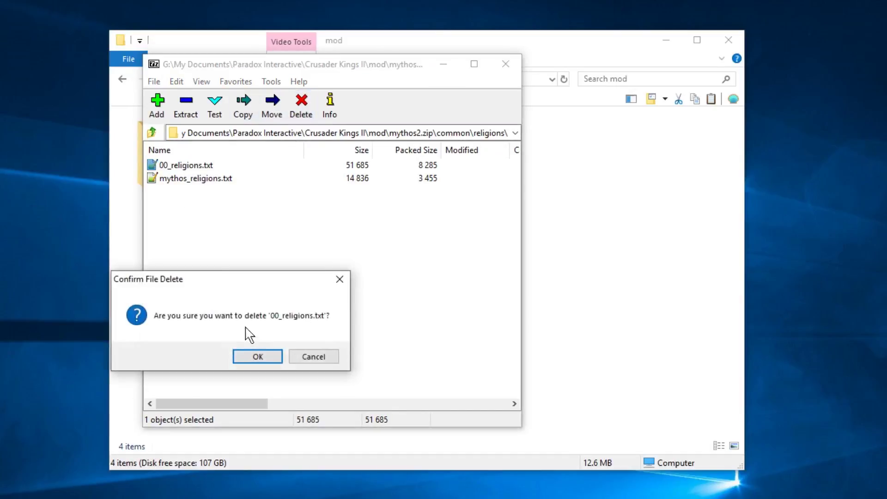
{"action": "left_click", "coordinate": [262, 357]}
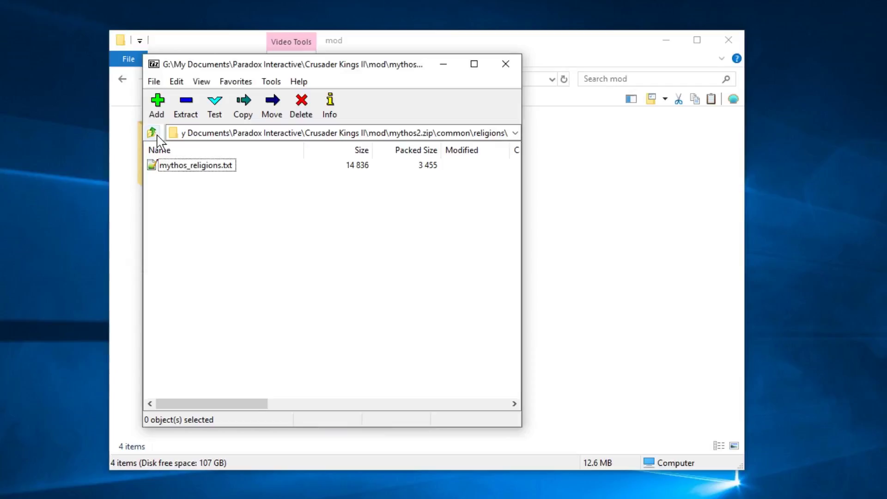
- Delete mnm_artifacts_events.txt from the archive's events folder
{"action": "left_click", "coordinate": [152, 133]}
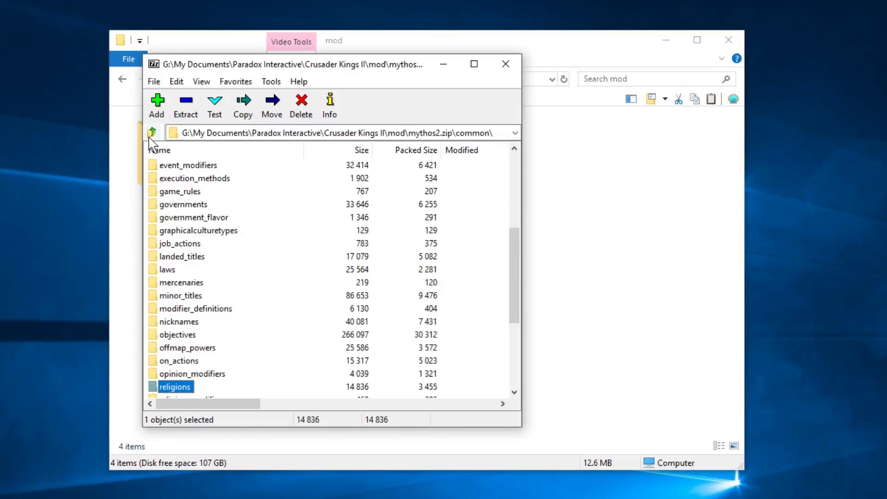
{"action": "left_click", "coordinate": [152, 133]}
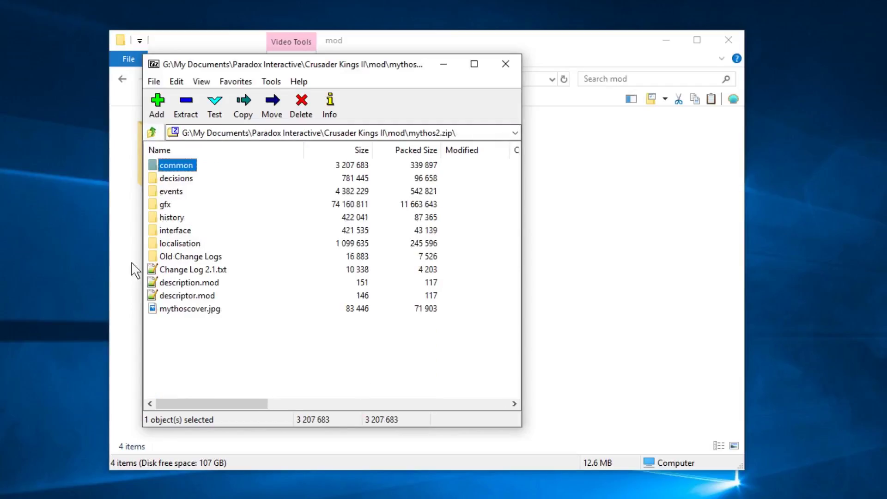
{"action": "double_click", "coordinate": [170, 192]}
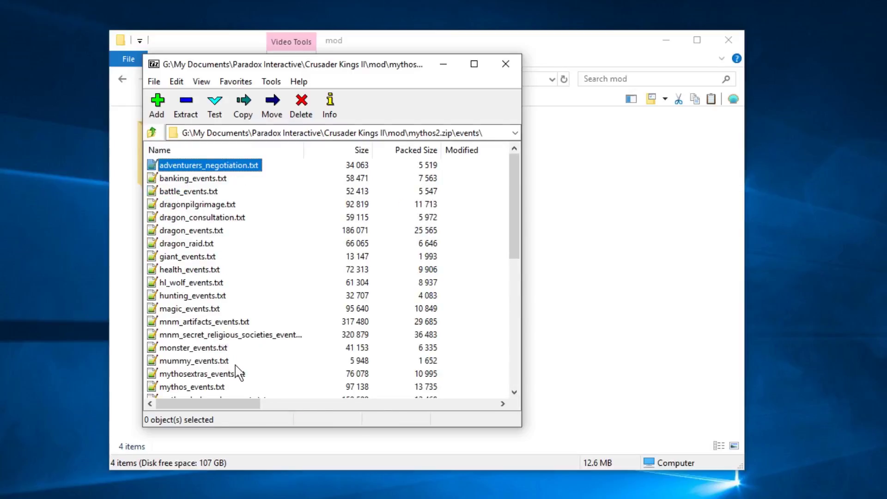
{"action": "left_click", "coordinate": [228, 322]}
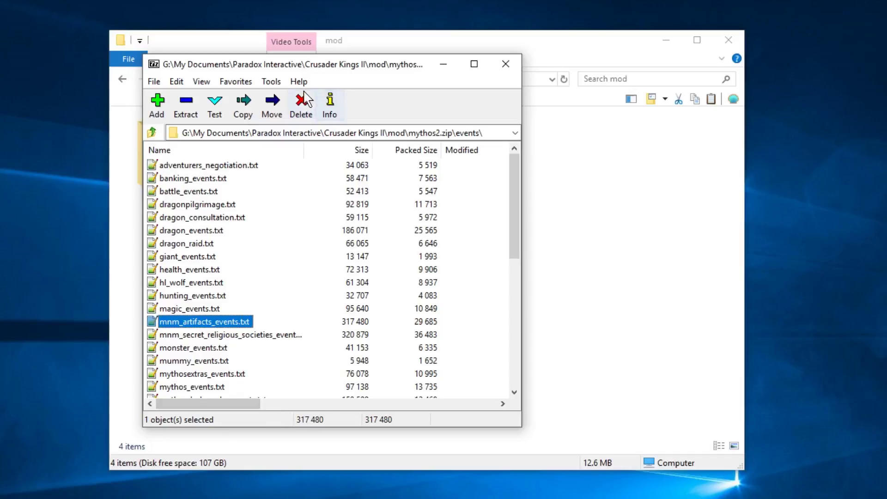
{"action": "left_click", "coordinate": [301, 106]}
{"action": "left_click", "coordinate": [276, 354]}
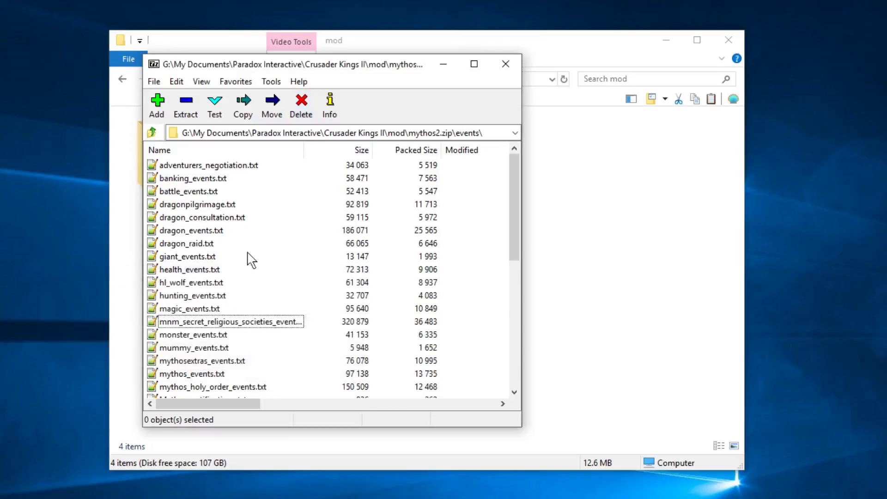
- Delete zz_modified_events.txt and zz_modified_wounded_events.txt, then return to the archive root
{"action": "scroll", "coordinate": [251, 258], "scroll_direction": "down", "scroll_amount": 7}
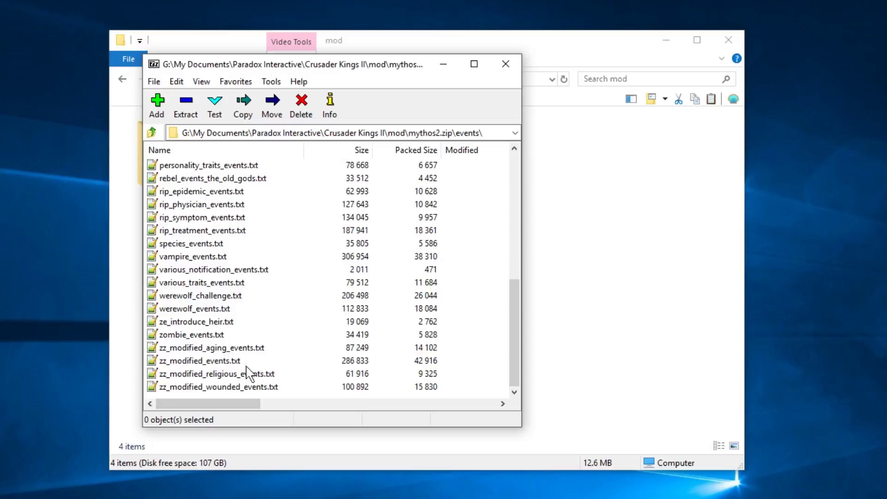
{"action": "left_click", "coordinate": [223, 358]}
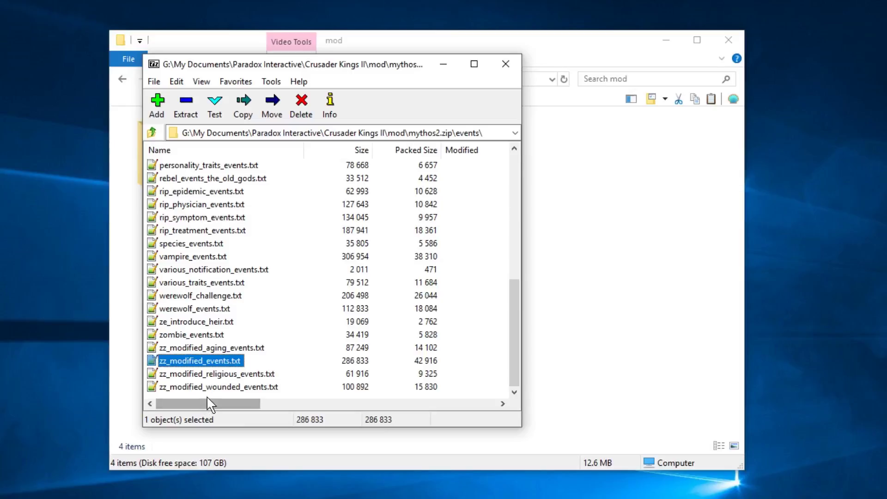
{"action": "left_click", "coordinate": [212, 387], "text": "ctrl"}
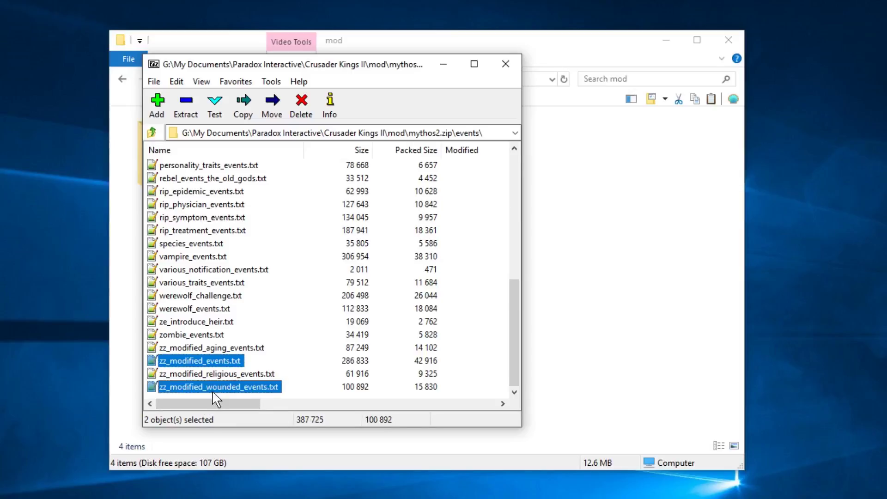
{"action": "left_click", "coordinate": [303, 105]}
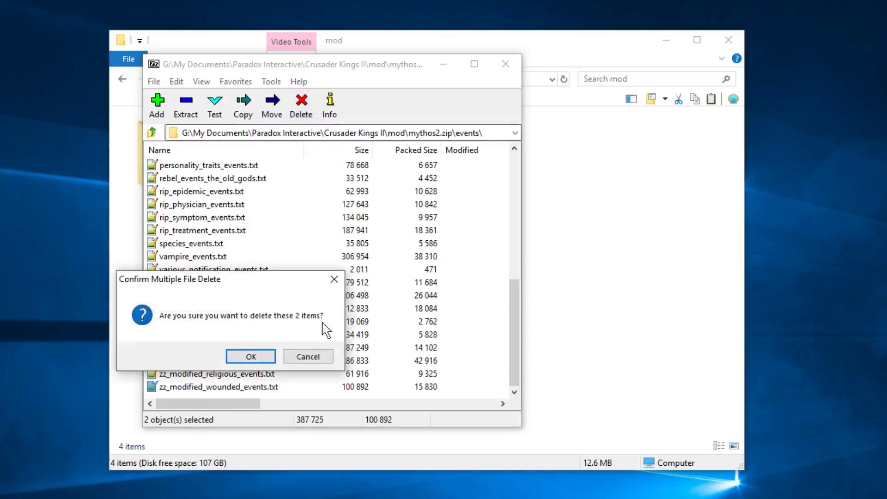
{"action": "left_click", "coordinate": [251, 356]}
{"action": "left_click", "coordinate": [152, 133]}
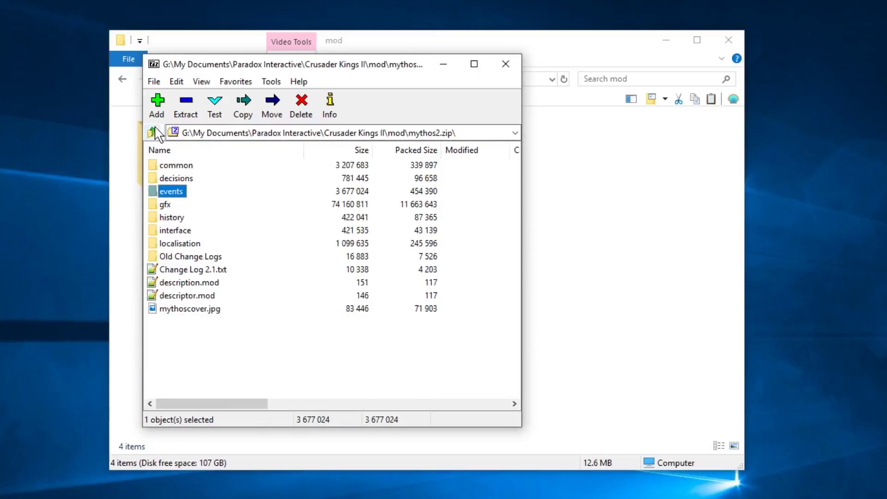